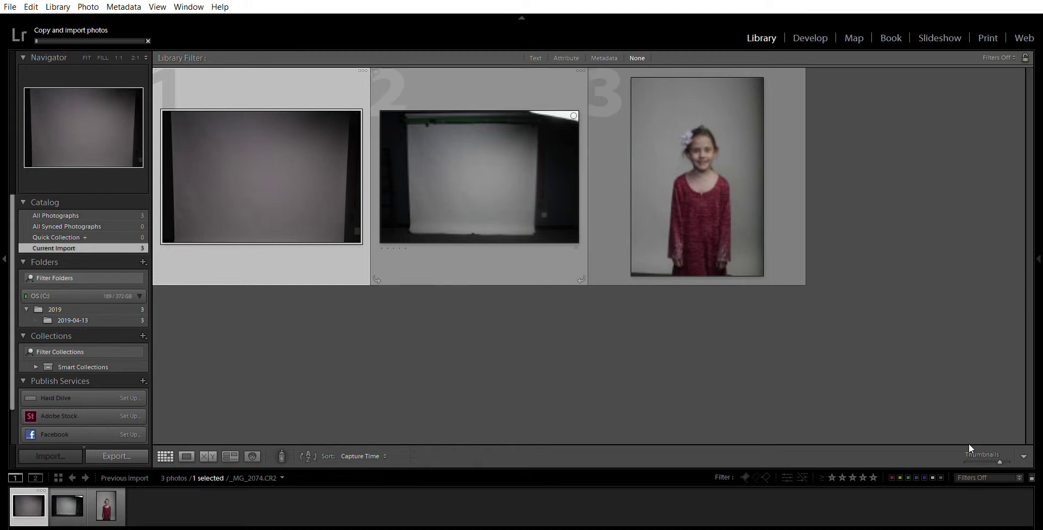
Shrink the grid thumbnails and open the dark full-length ladder portrait _MG_2096.CR2 for developing.
key("minus")
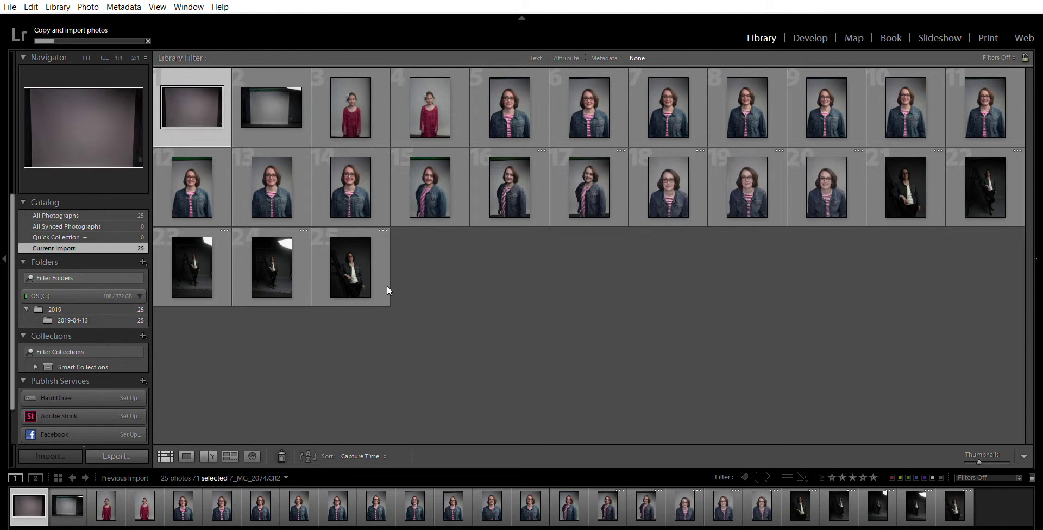
left_click(270, 246)
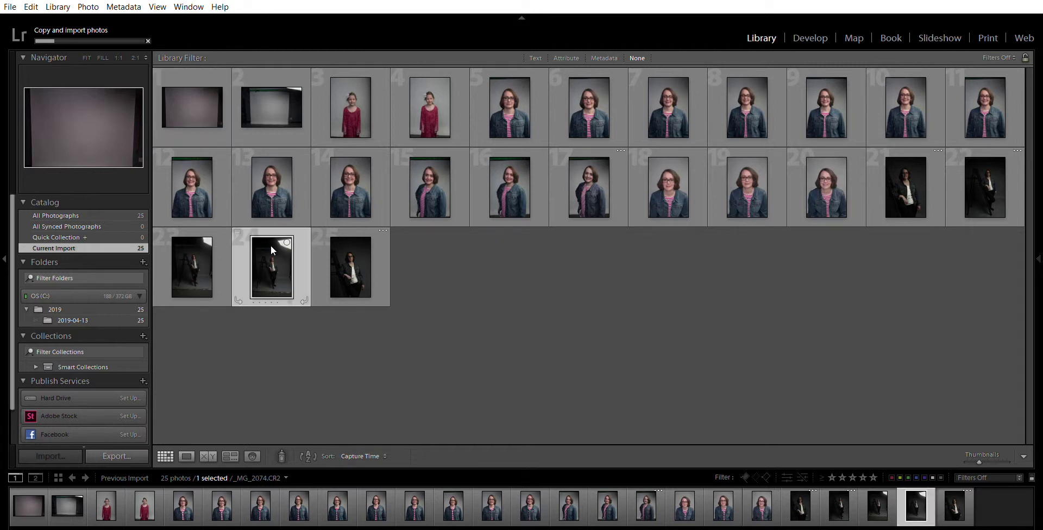
left_click(191, 241)
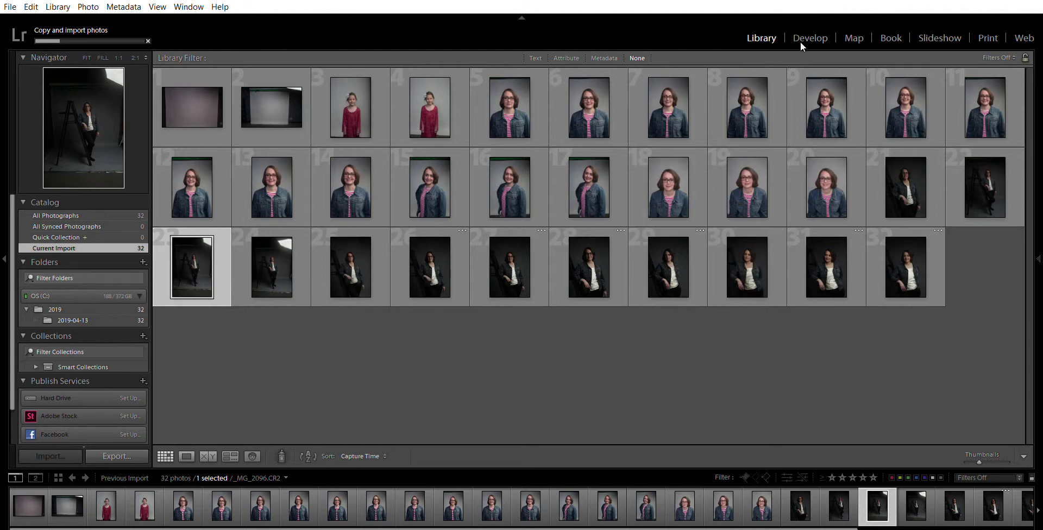
left_click(810, 24)
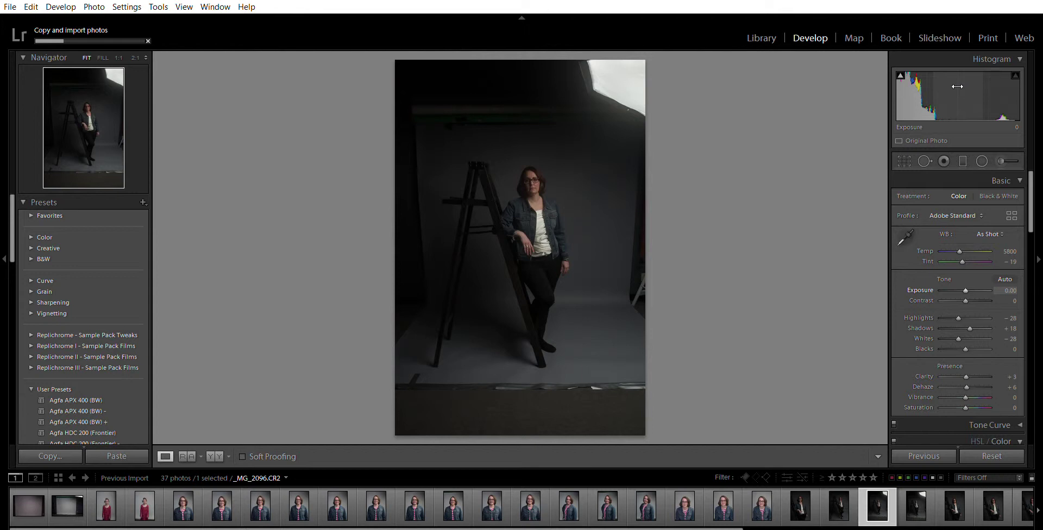
Set the photo's Exposure to +1.29 and Highlights to −46.
left_click_drag(957, 86, 978, 86)
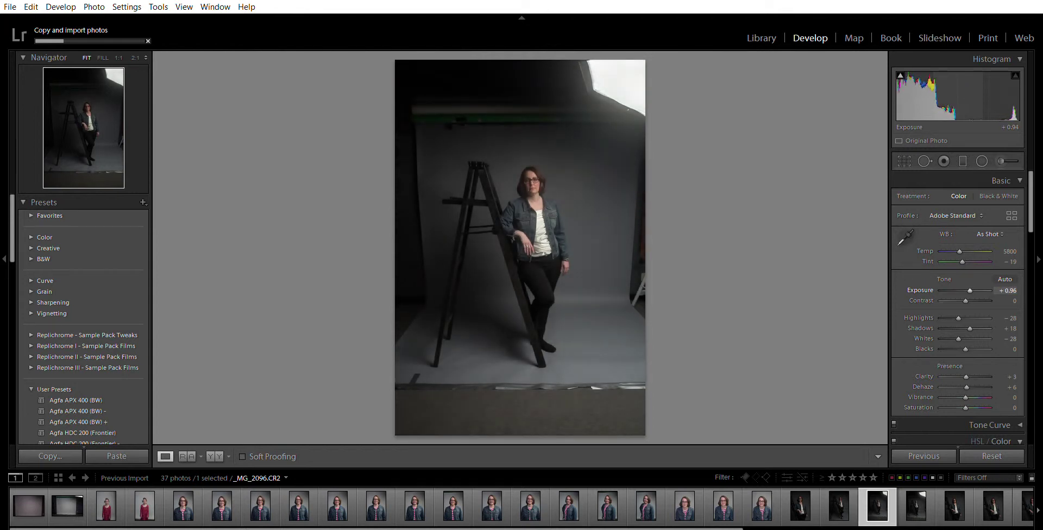
left_click_drag(970, 291, 970, 290)
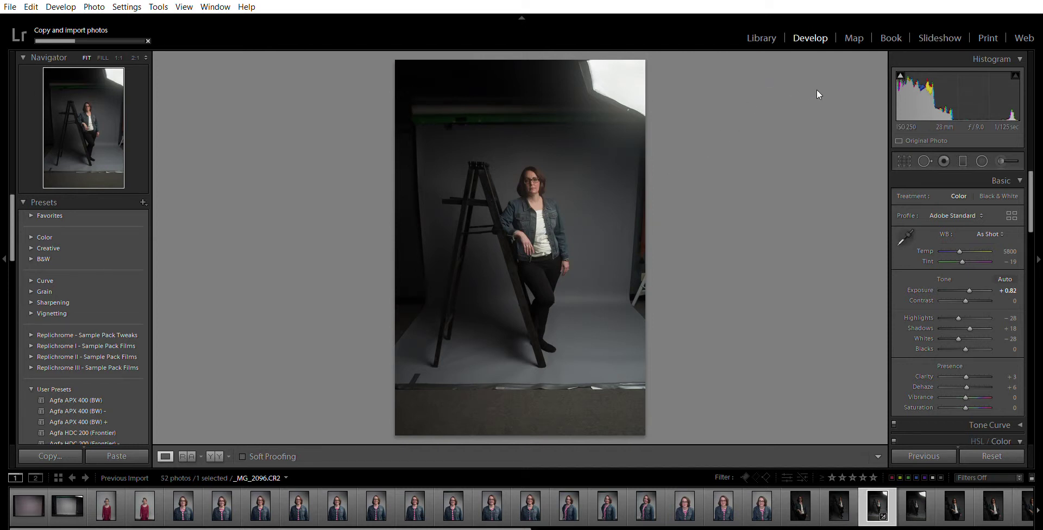
key("alt")
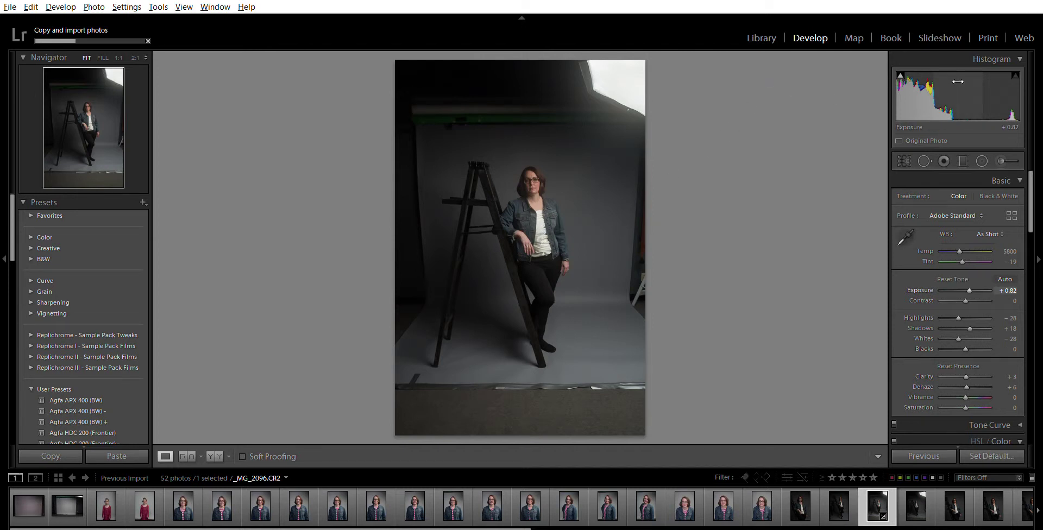
left_click_drag(958, 82, 971, 81)
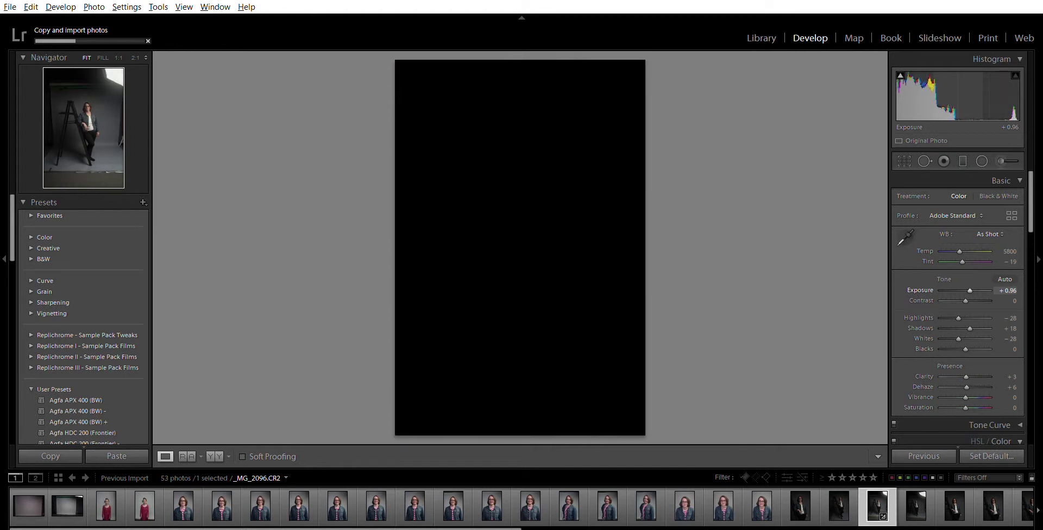
left_click_drag(972, 81, 1021, 82)
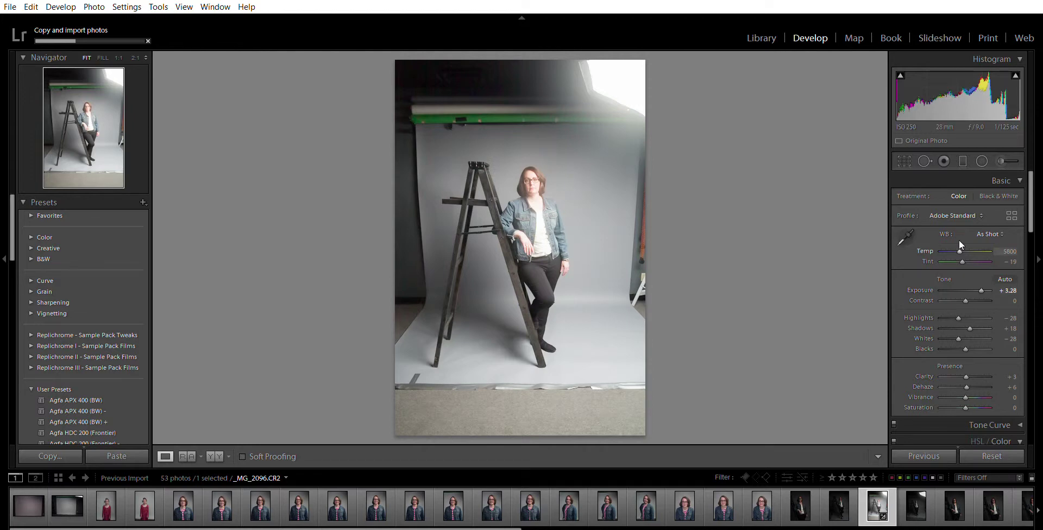
left_click_drag(980, 278, 972, 279)
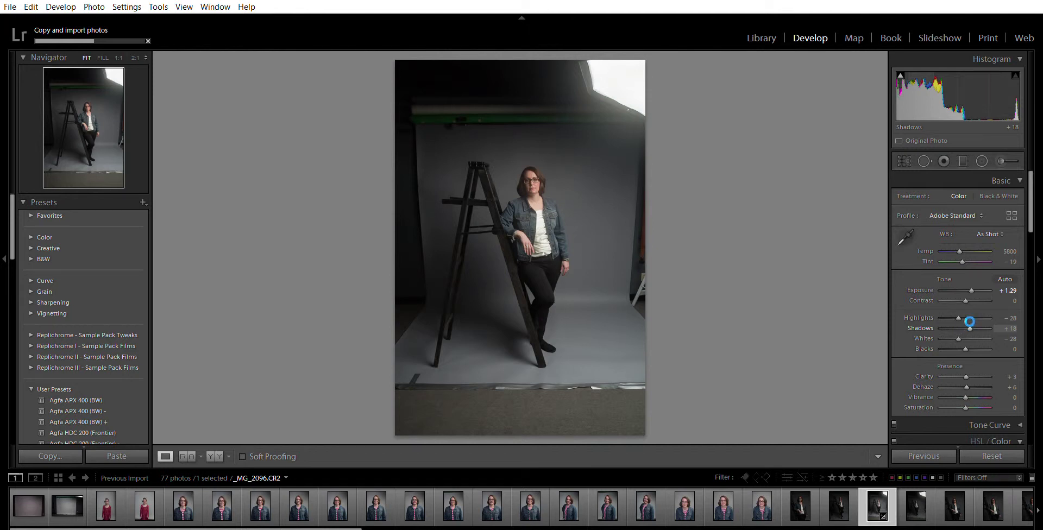
left_click_drag(971, 317, 960, 311)
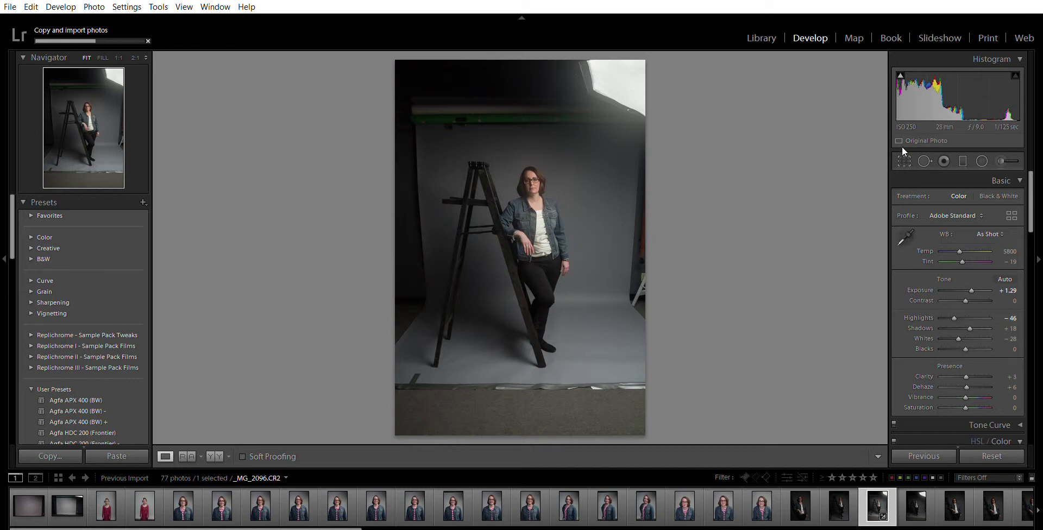
key("r")
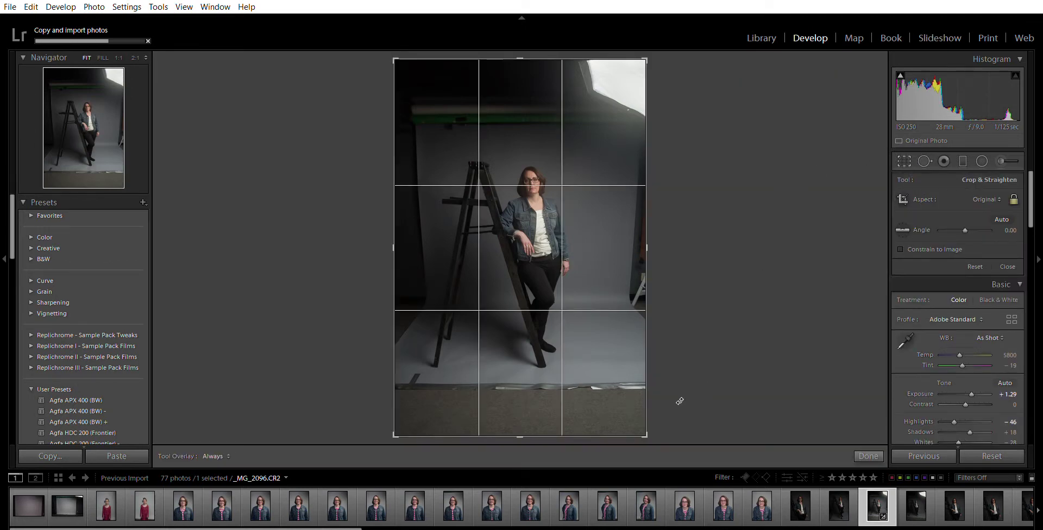
left_click_drag(679, 400, 681, 407)
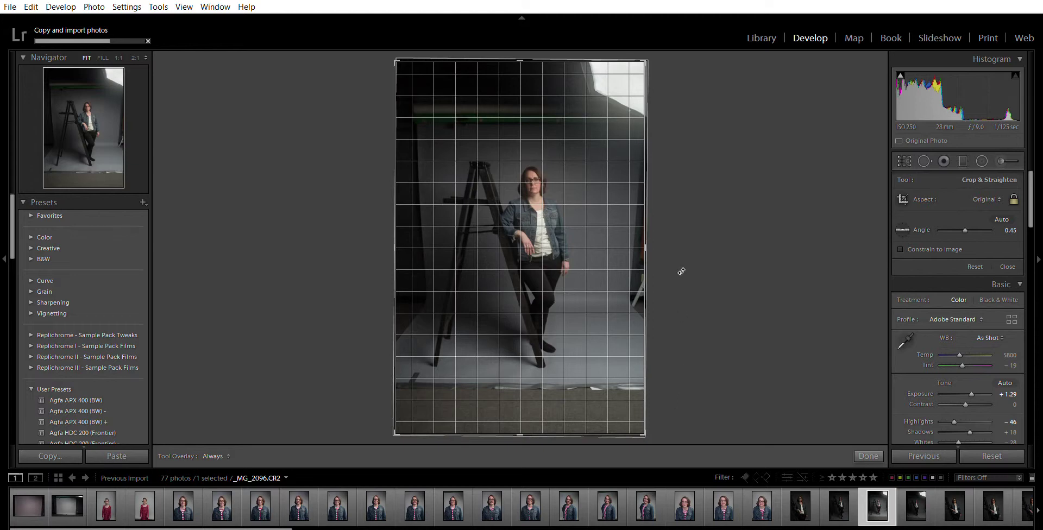
left_click_drag(649, 425, 692, 407)
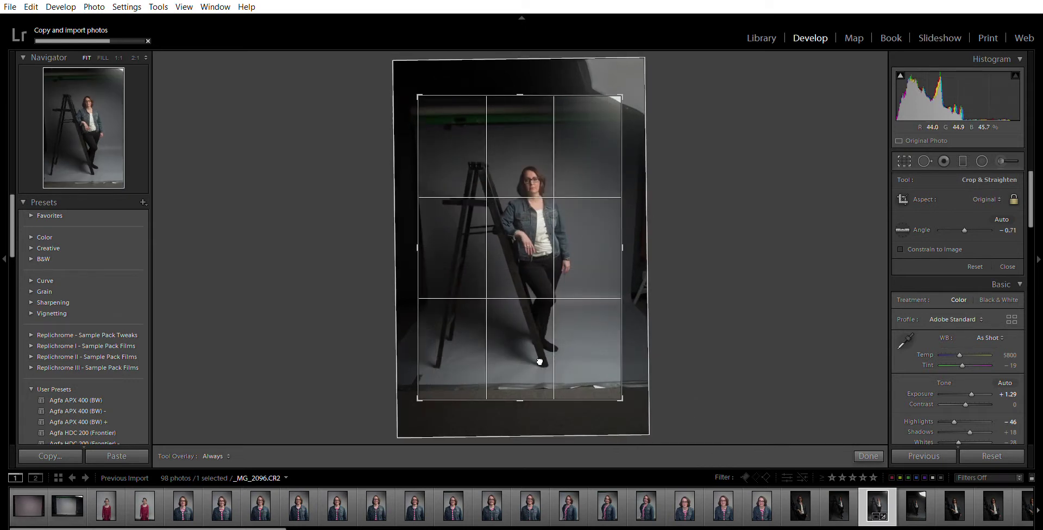
mouse_move(540, 362)
left_mouse_down()
mouse_move(531, 364)
mouse_move(541, 374)
mouse_move(539, 361)
left_mouse_up()
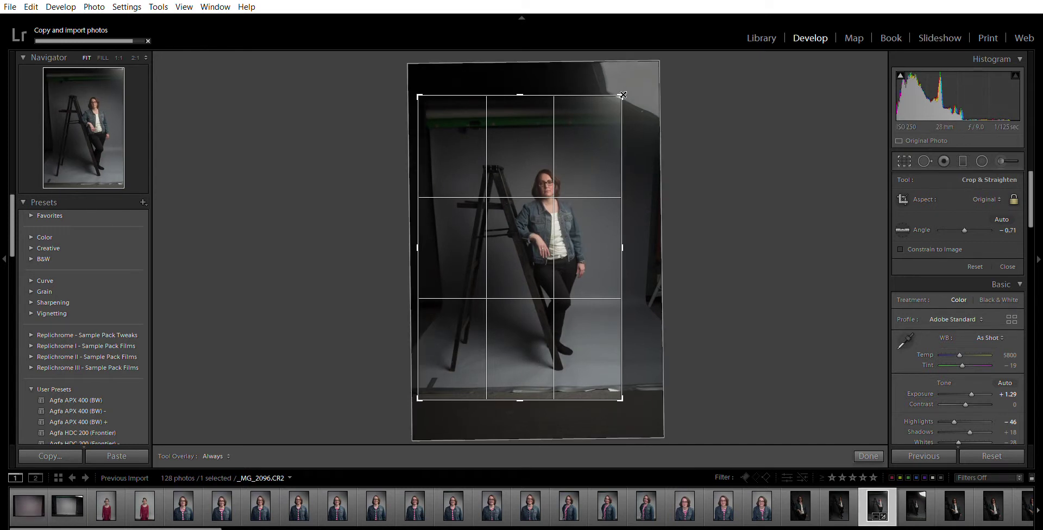
left_click_drag(622, 95, 623, 97)
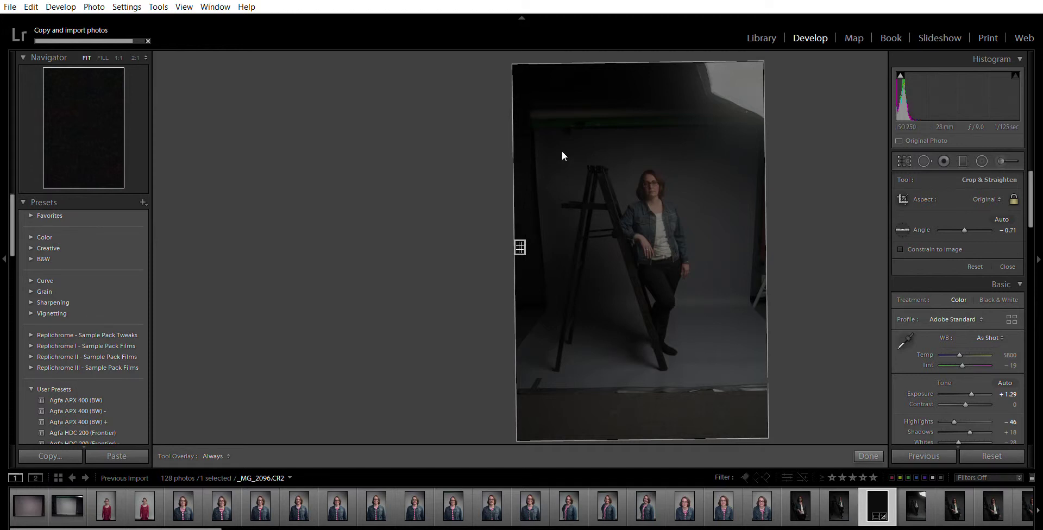
key("ctrl+z")
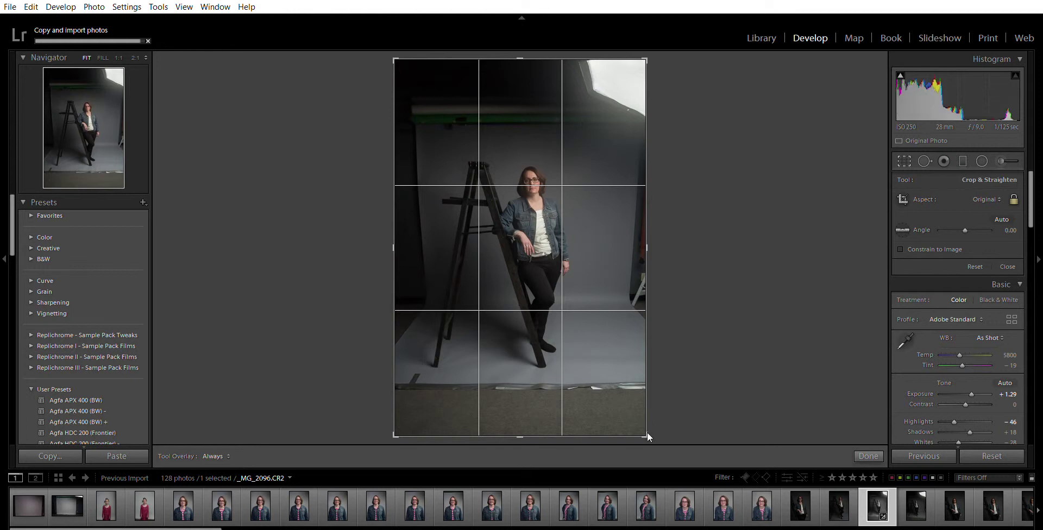
Crop the photo at its original aspect ratio around the woman and ladder, cutting out the softbox and most of the bare floor.
left_click_drag(646, 436, 633, 410)
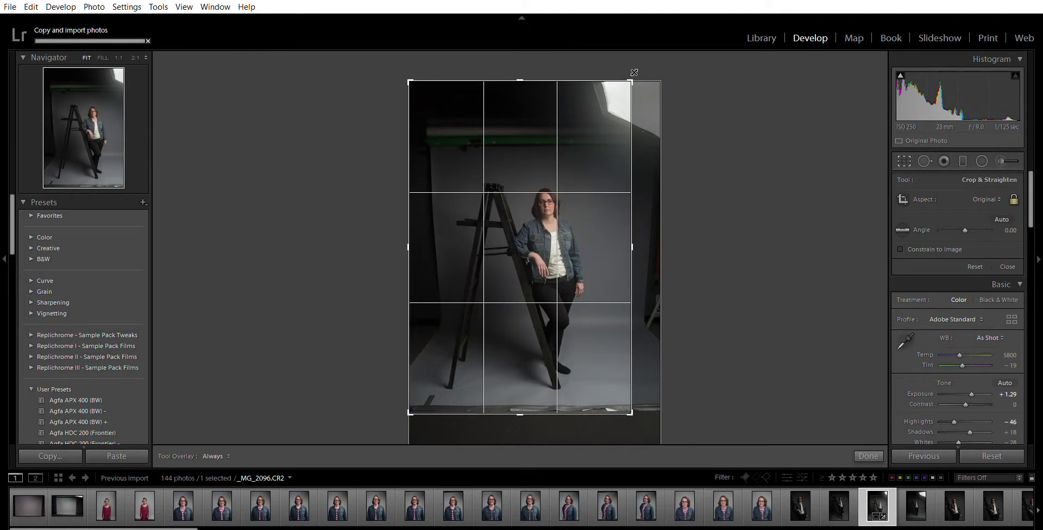
left_click_drag(634, 72, 621, 89)
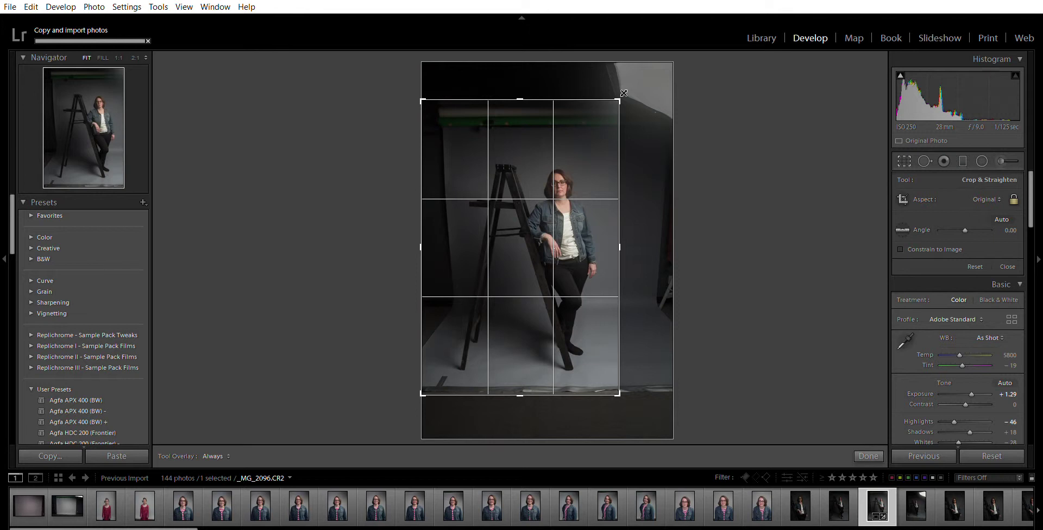
left_click_drag(592, 140, 585, 135)
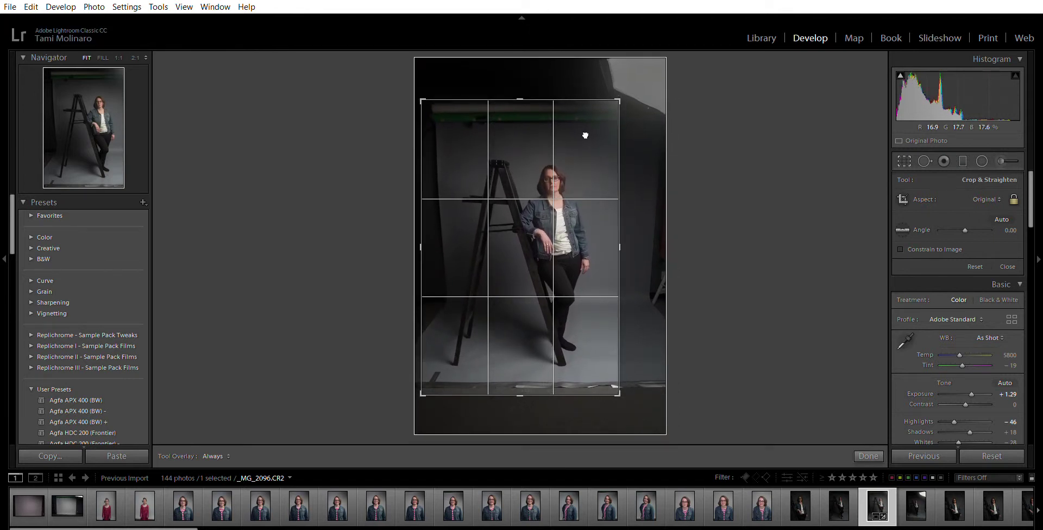
key("Return")
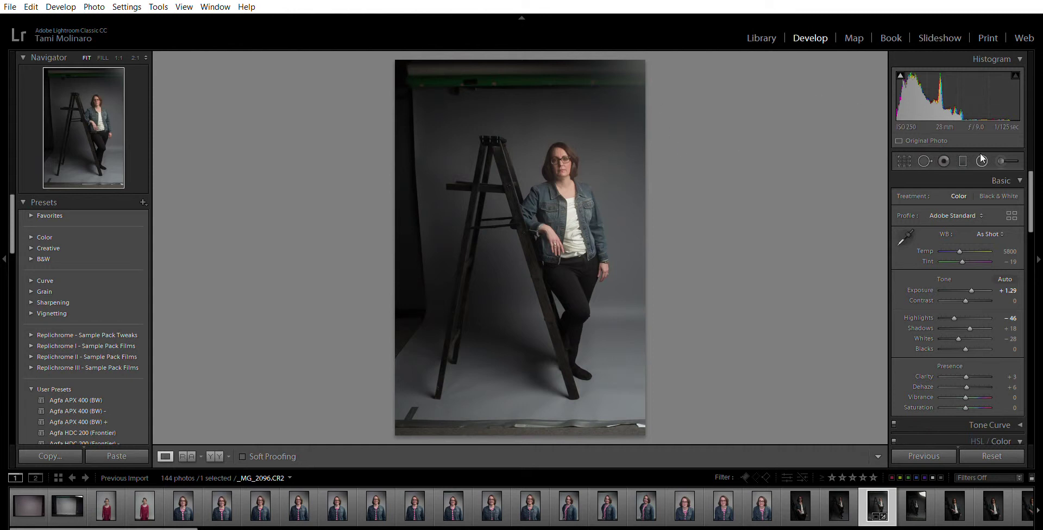
Heal the strips along the photo's top and bottom edges with a size 80 spot brush, sampling clean backdrop above the ladder.
left_click(999, 159)
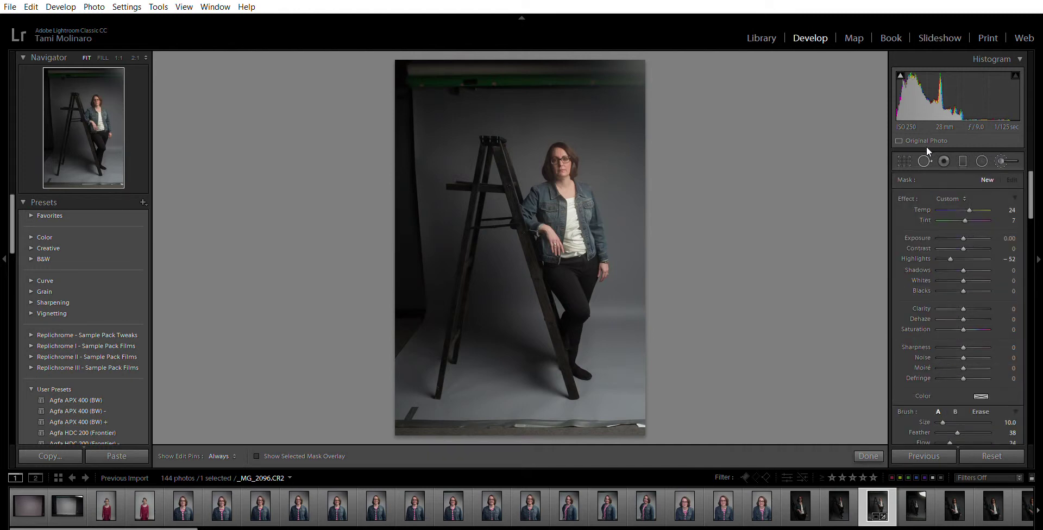
key("q")
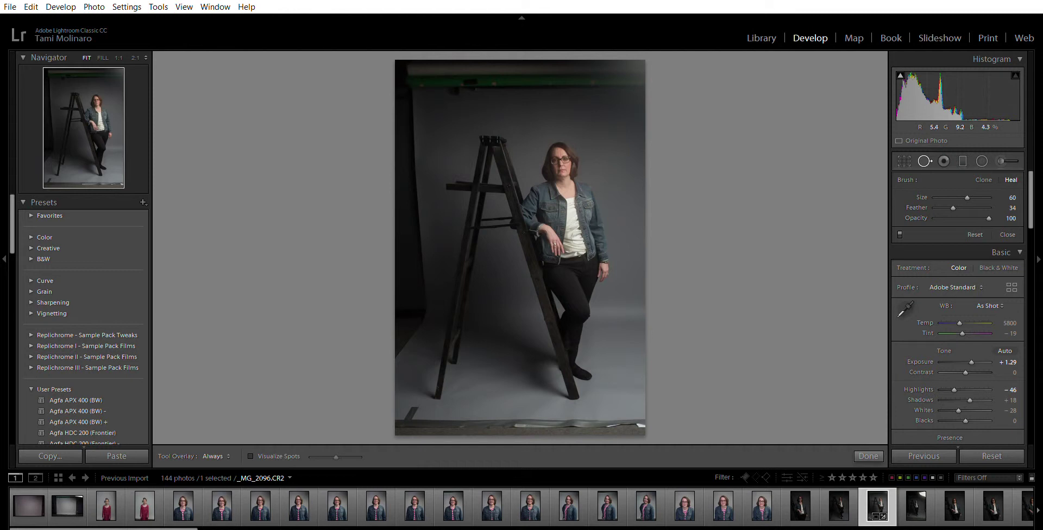
key("bracketright")
left_click_drag(411, 71, 625, 66)
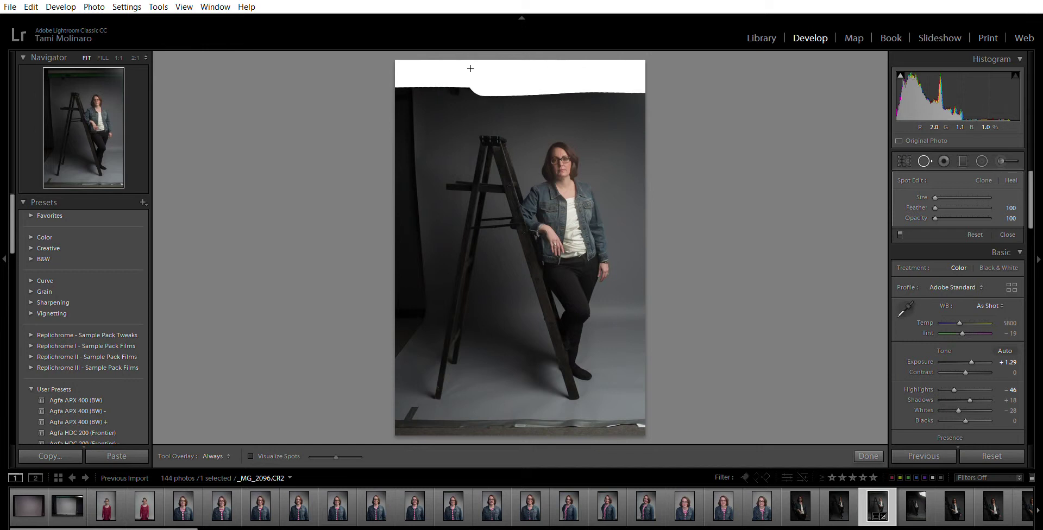
left_click_drag(471, 68, 380, 73)
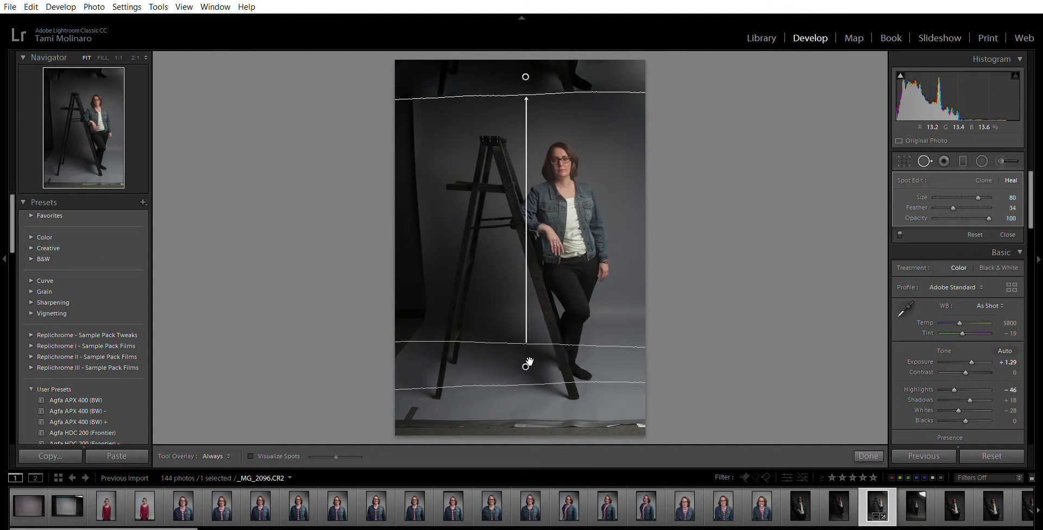
mouse_move(528, 361)
left_mouse_down()
mouse_move(519, 160)
mouse_move(530, 104)
left_mouse_up()
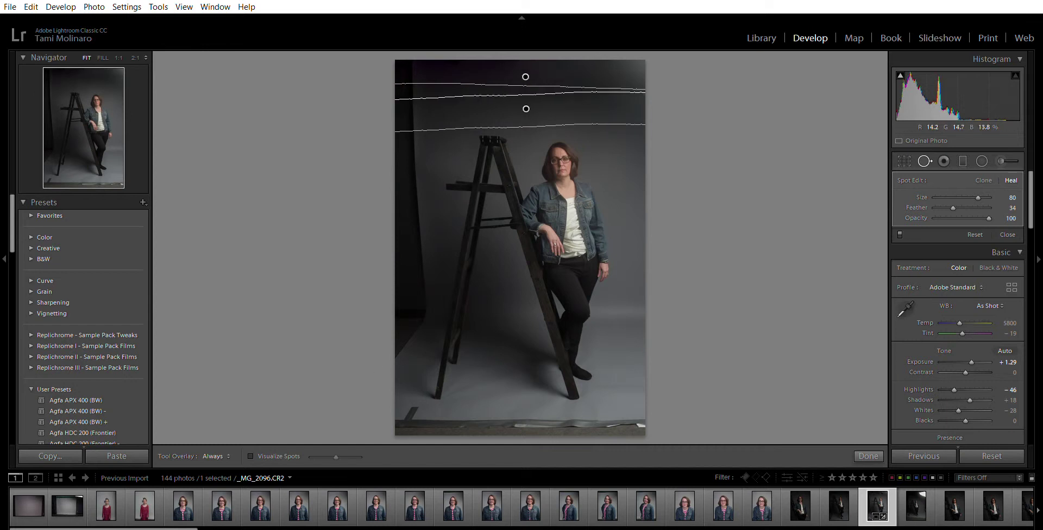
left_click_drag(408, 419, 661, 423)
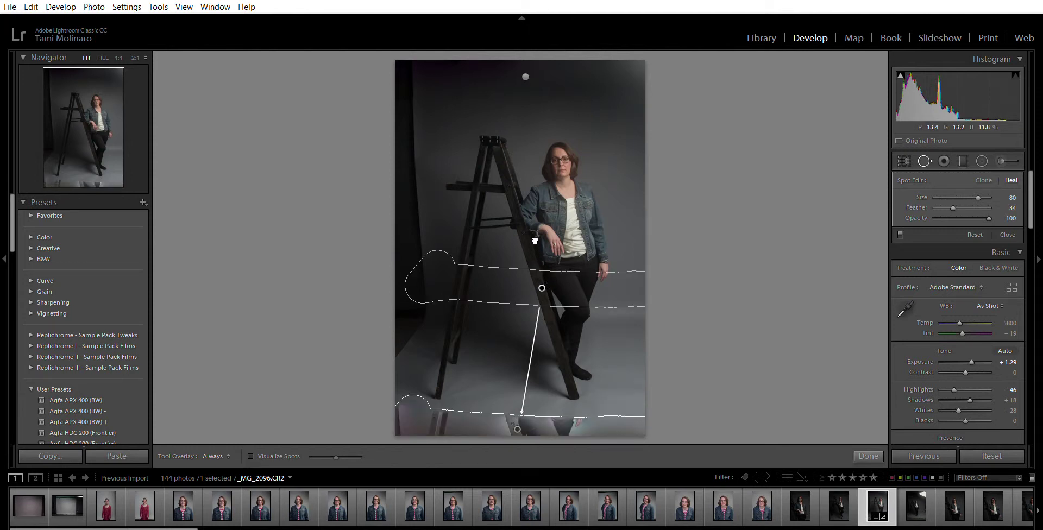
mouse_move(535, 240)
left_mouse_down()
mouse_move(518, 117)
mouse_move(536, 83)
mouse_move(561, 96)
left_mouse_up()
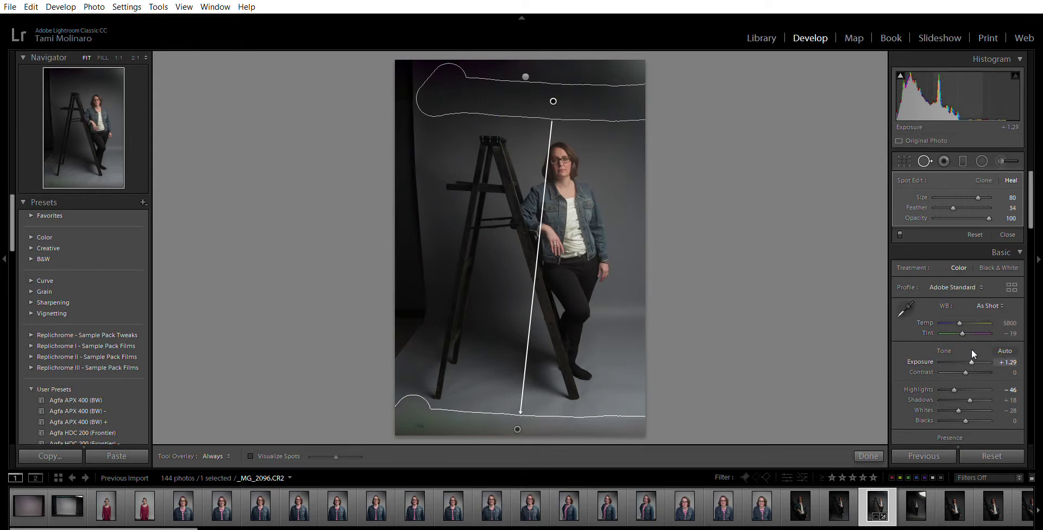
Raise the photo's Exposure to +1.52 and Shadows to +24.
scroll(969, 356, "up", 5)
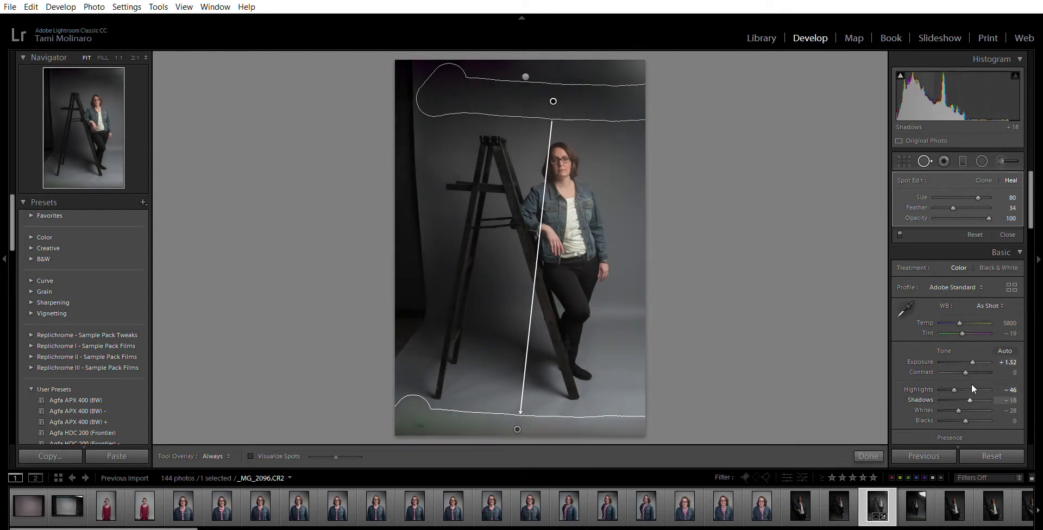
scroll(972, 389, "up", 6)
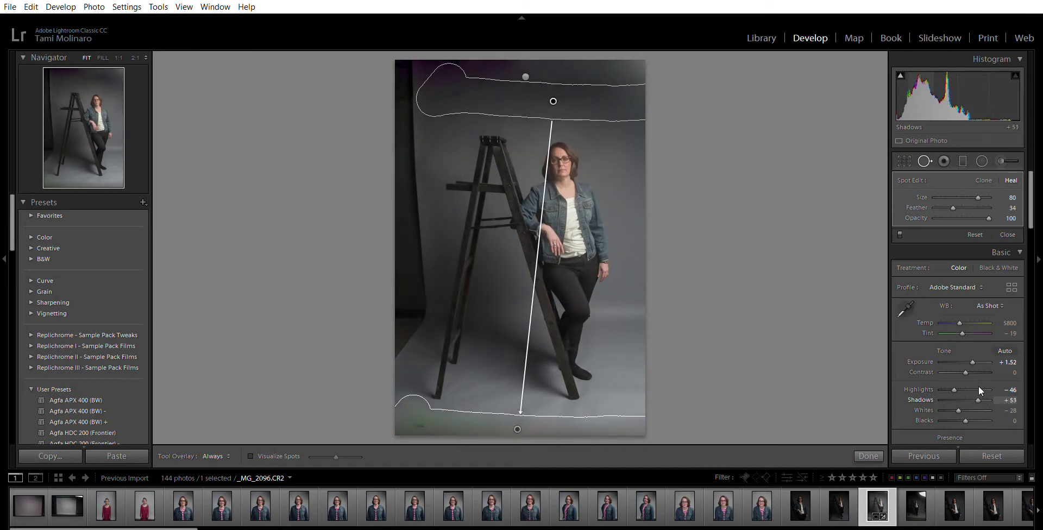
scroll(976, 386, "down", 4)
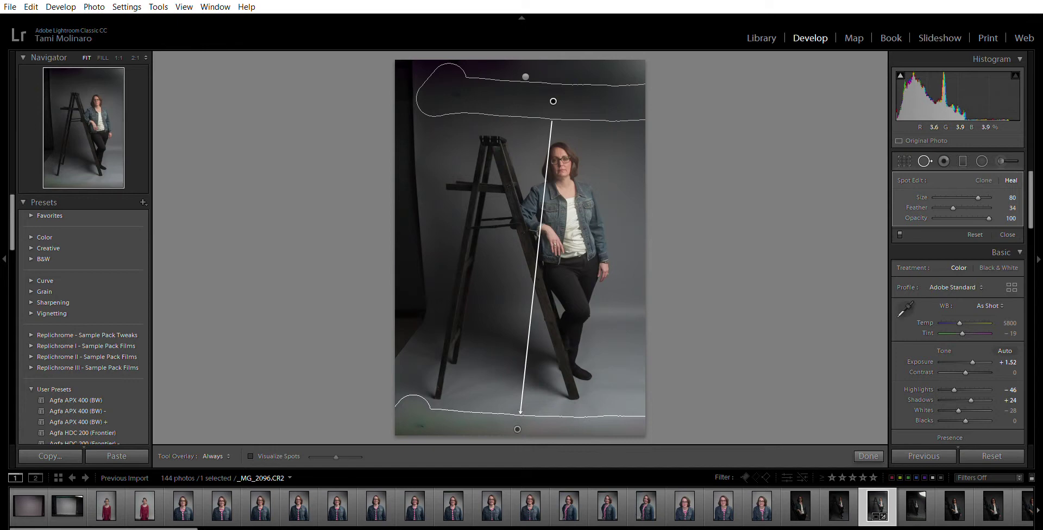
Try to cover the dark strip along the photo's left edge with size 82 clone strokes sampled from the area beside it.
left_click(412, 149)
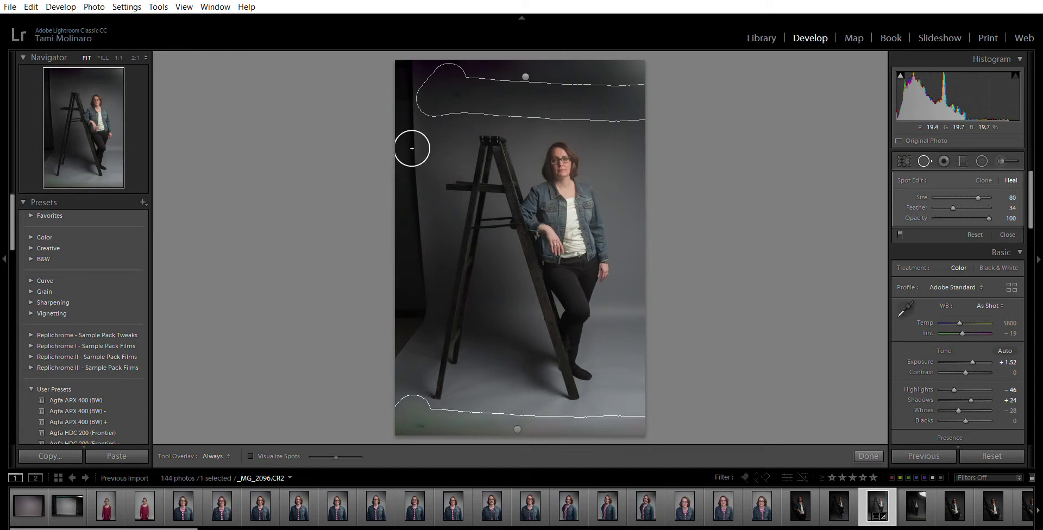
left_click_drag(424, 178, 453, 138)
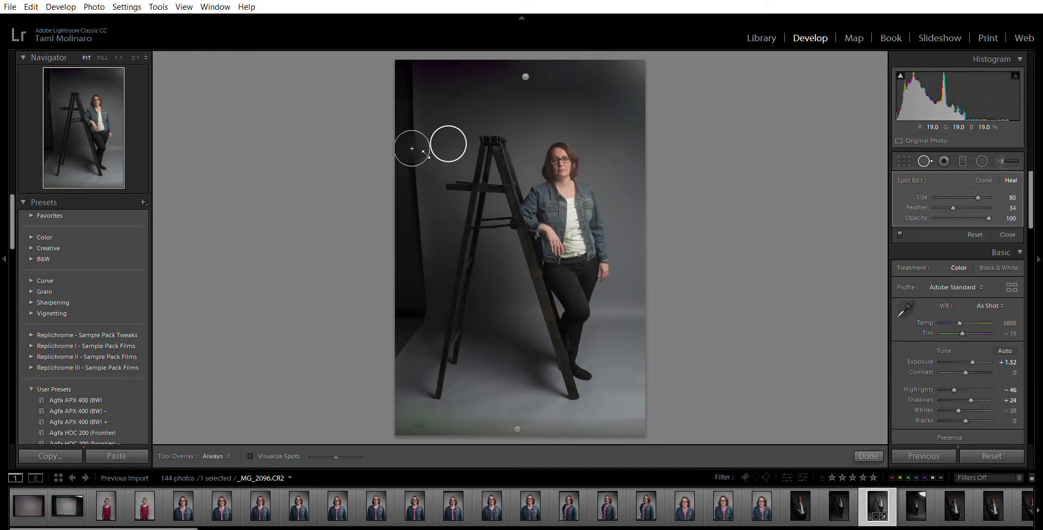
left_click_drag(426, 155, 446, 168)
left_click(984, 180)
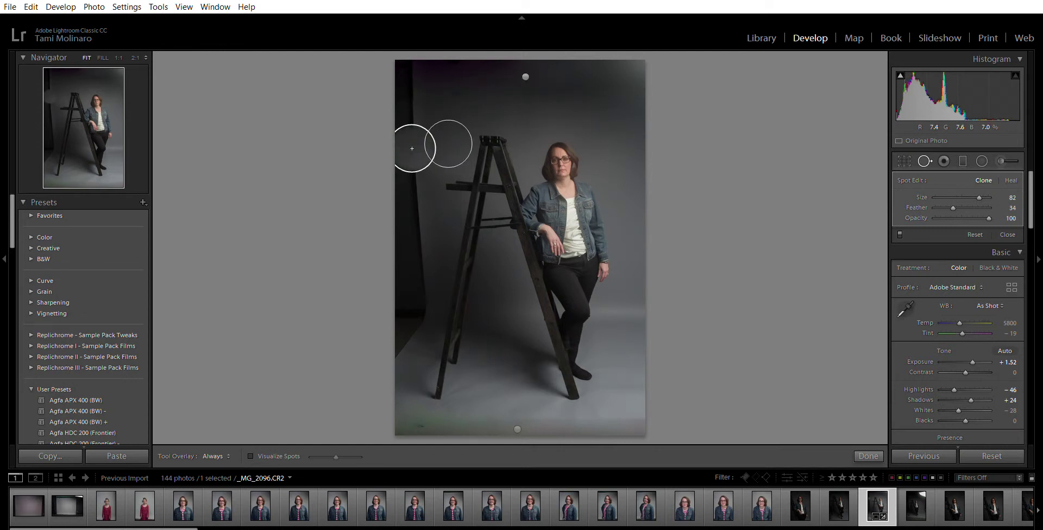
left_click_drag(406, 121, 407, 66)
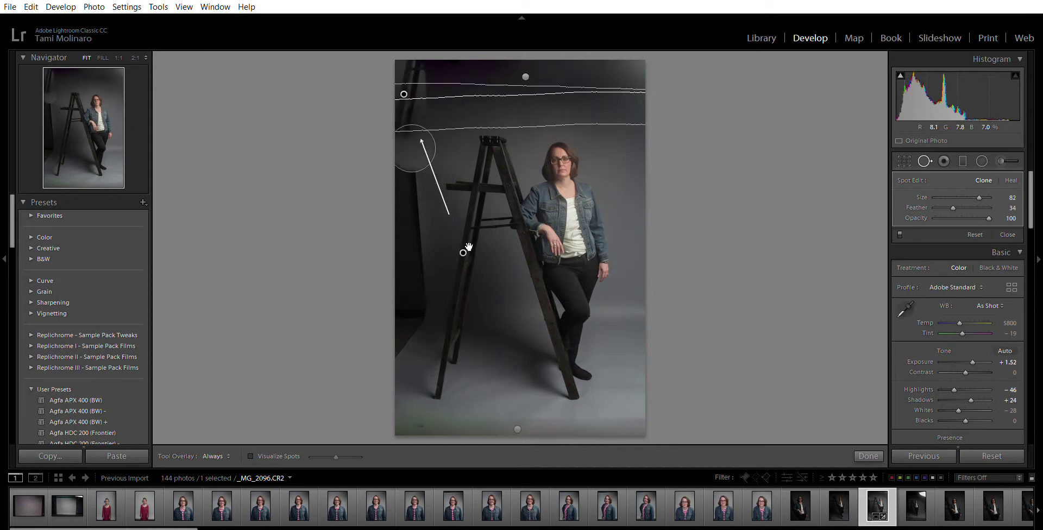
left_click_drag(468, 248, 466, 98)
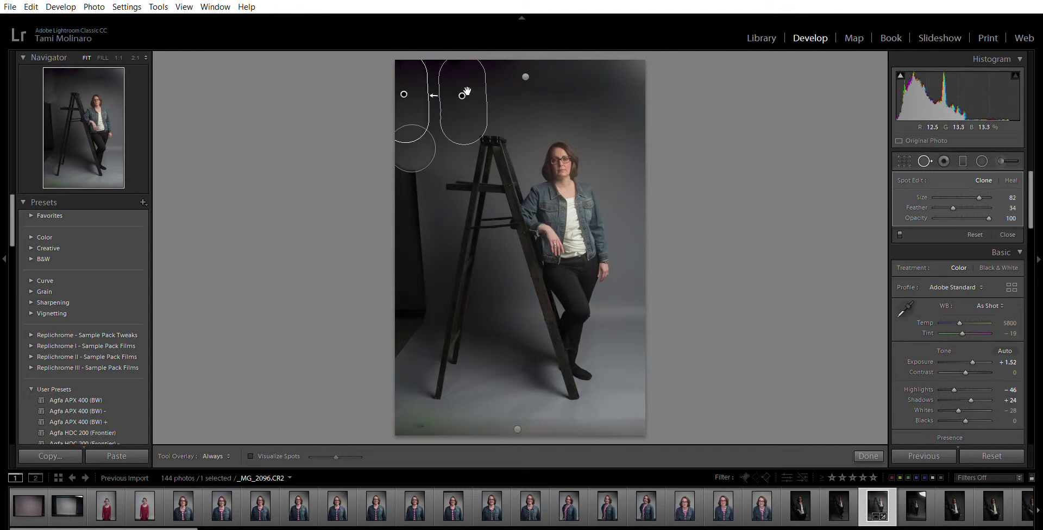
left_click_drag(467, 89, 463, 89)
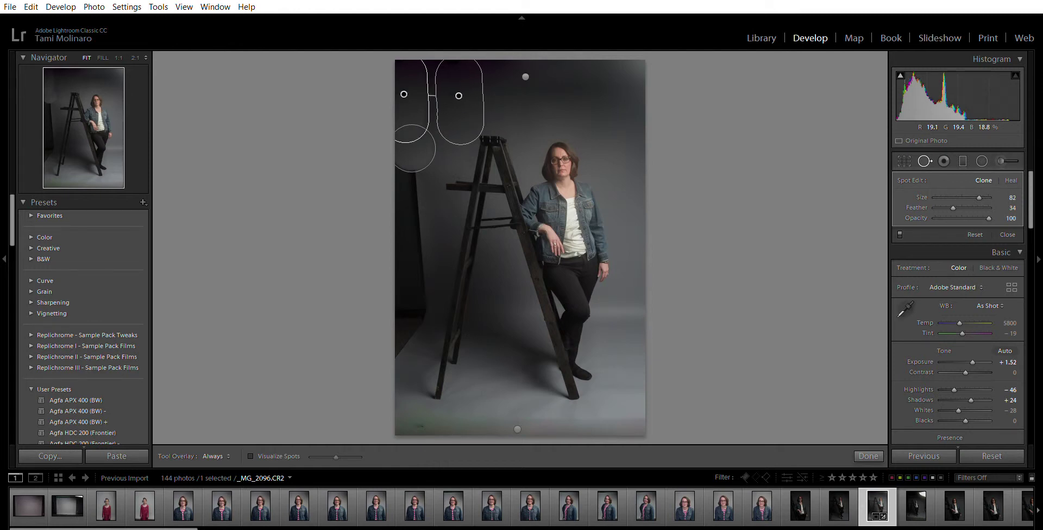
mouse_move(412, 173)
left_mouse_down()
mouse_move(412, 287)
mouse_move(392, 340)
left_mouse_up()
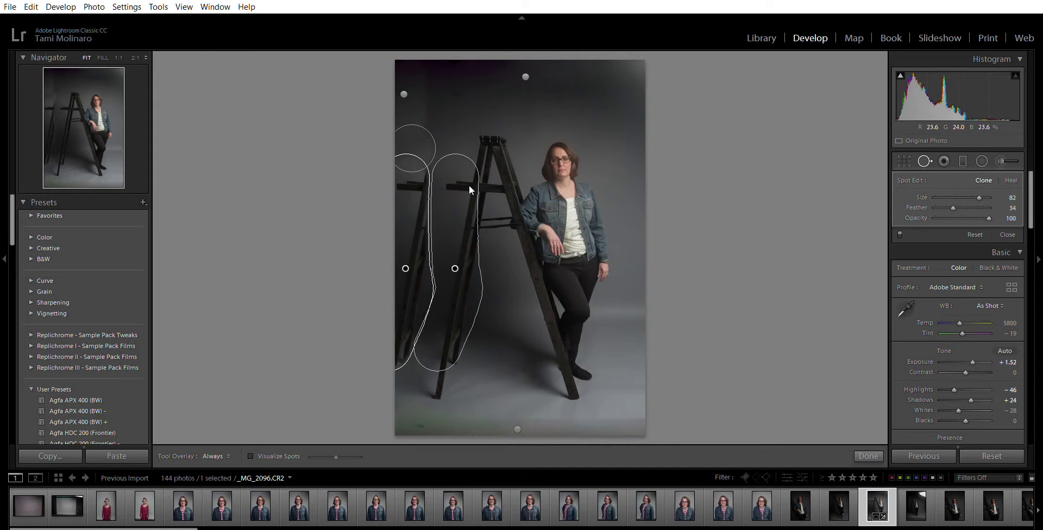
Reset all spot edits on the ladder portrait.
left_click(974, 235)
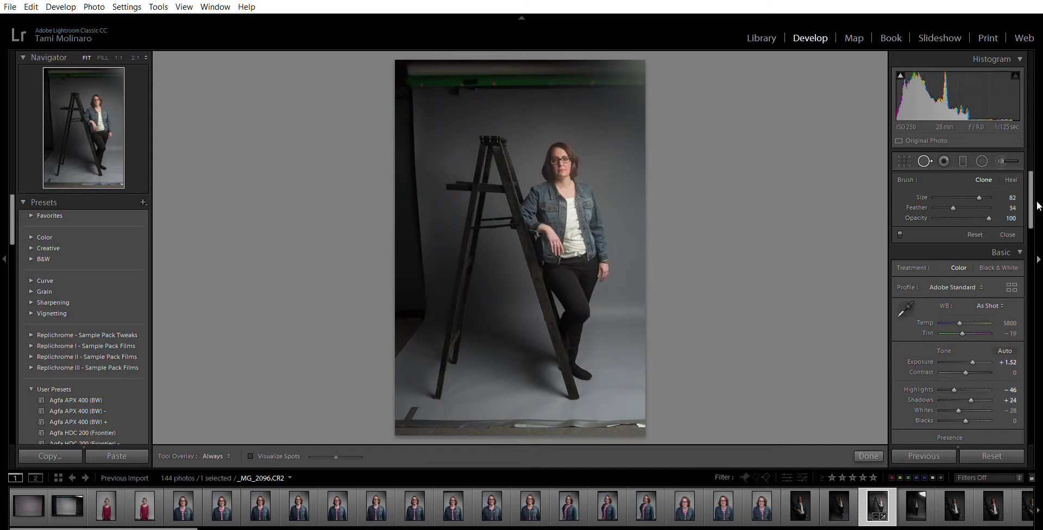
Set the ladder portrait's Dehaze to +33 and Exposure to +1.85.
scroll(1035, 209, "down", 3)
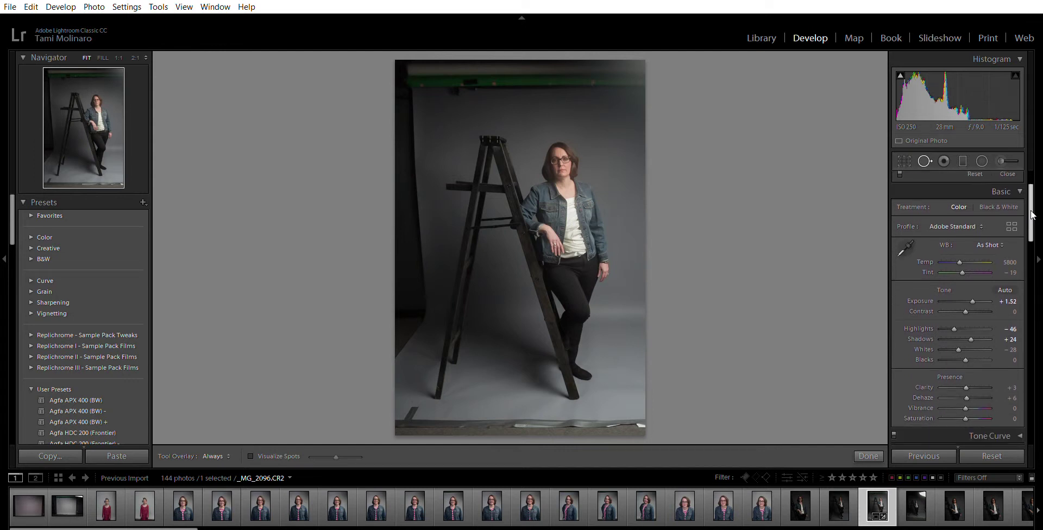
scroll(1033, 214, "down", 2)
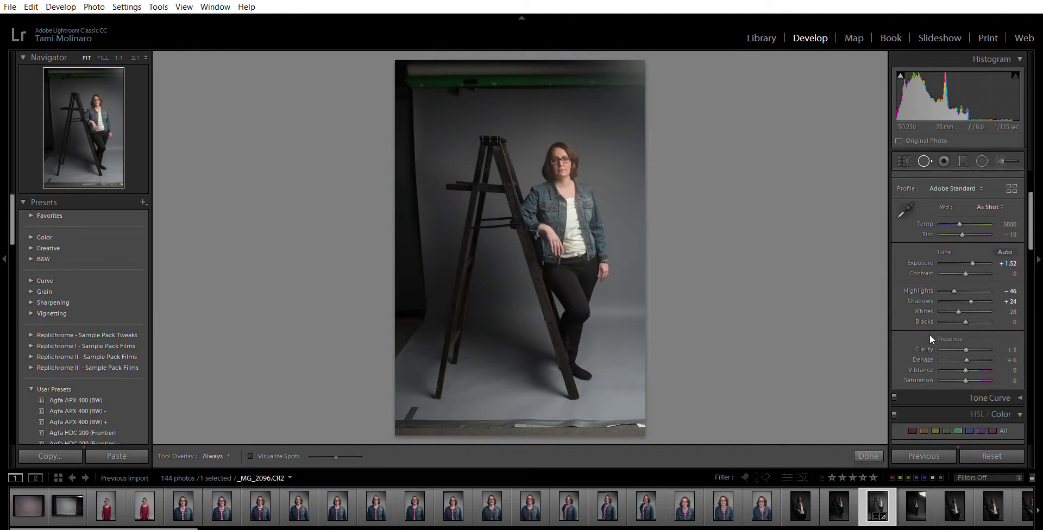
left_click_drag(967, 348, 973, 347)
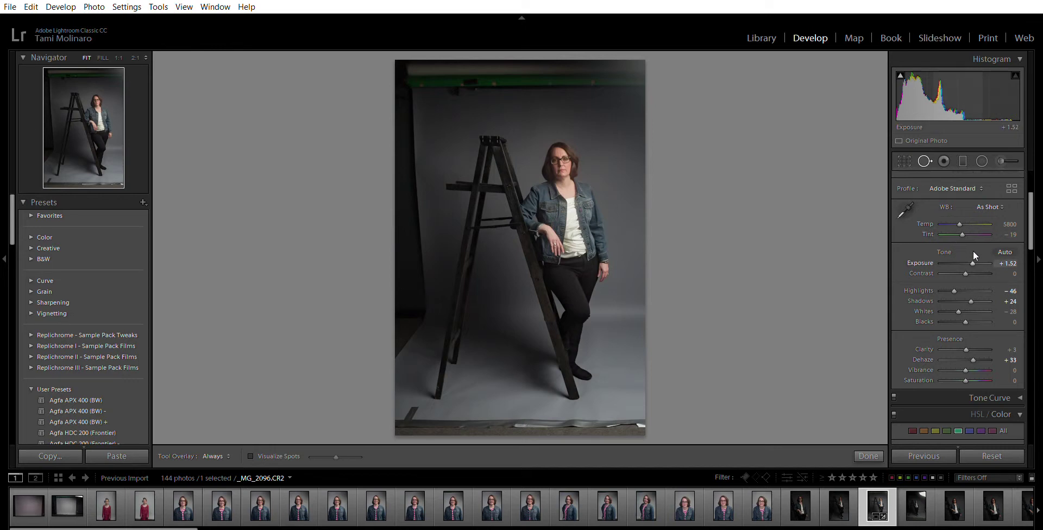
left_click_drag(973, 251, 974, 251)
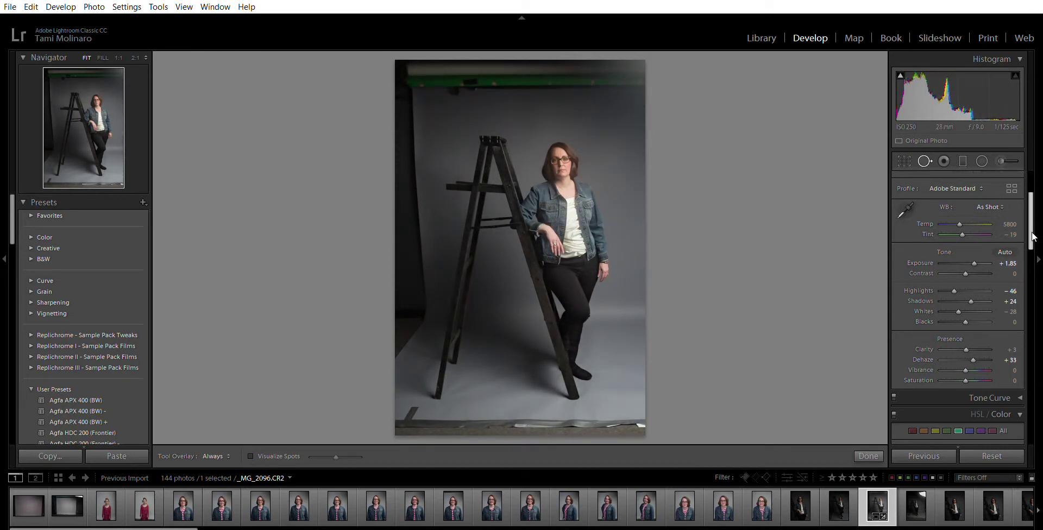
left_click_drag(1031, 235, 1030, 306)
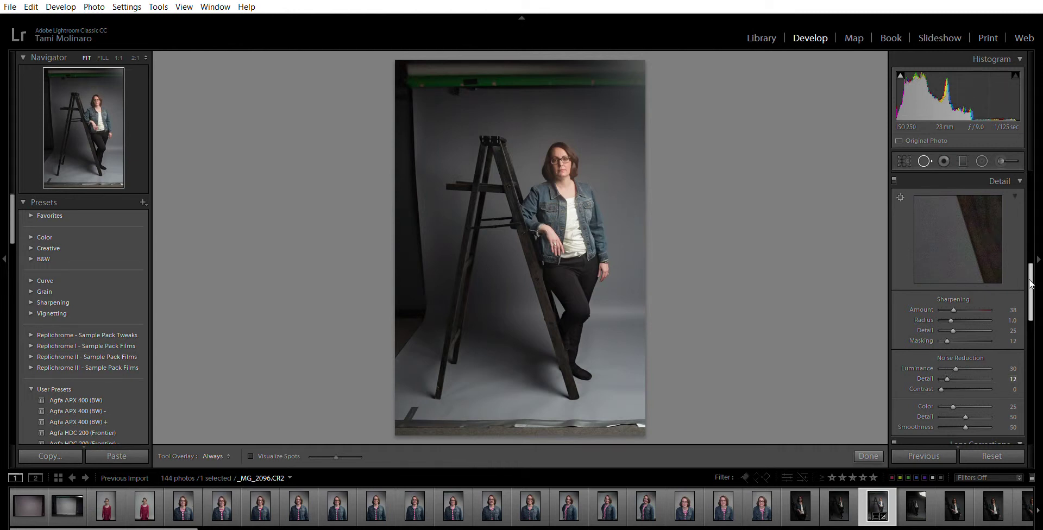
mouse_move(1030, 283)
left_mouse_down()
mouse_move(1041, 408)
mouse_move(1035, 163)
left_mouse_up()
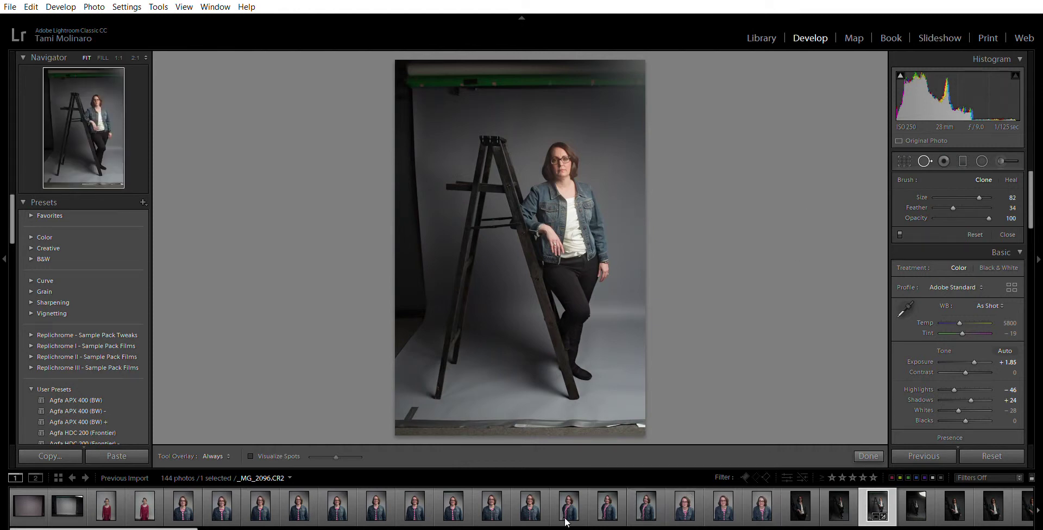
Crop the photo _MG_2077.CR2 of the girl in the red dress at its original aspect ratio, centring her and cutting out the dark floor.
left_click(152, 519)
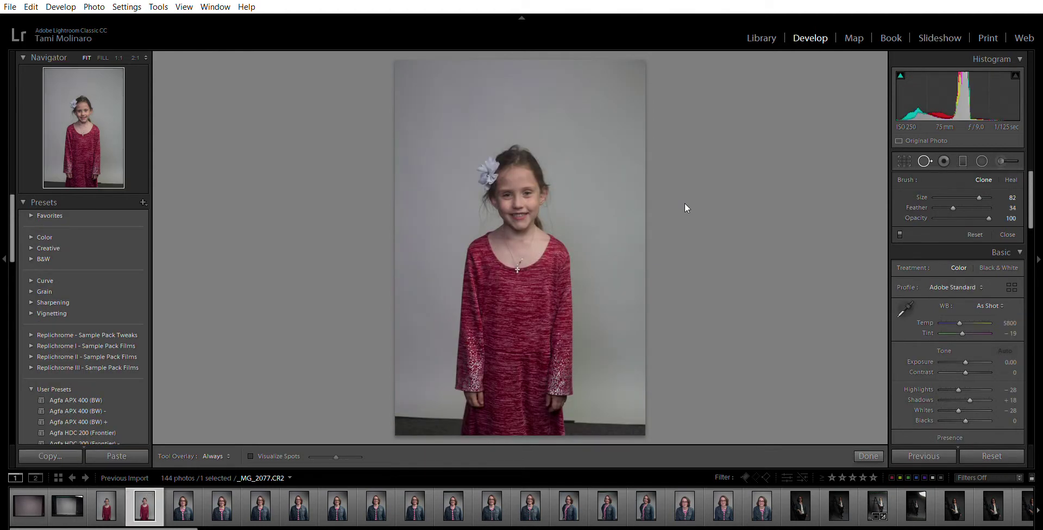
key("r")
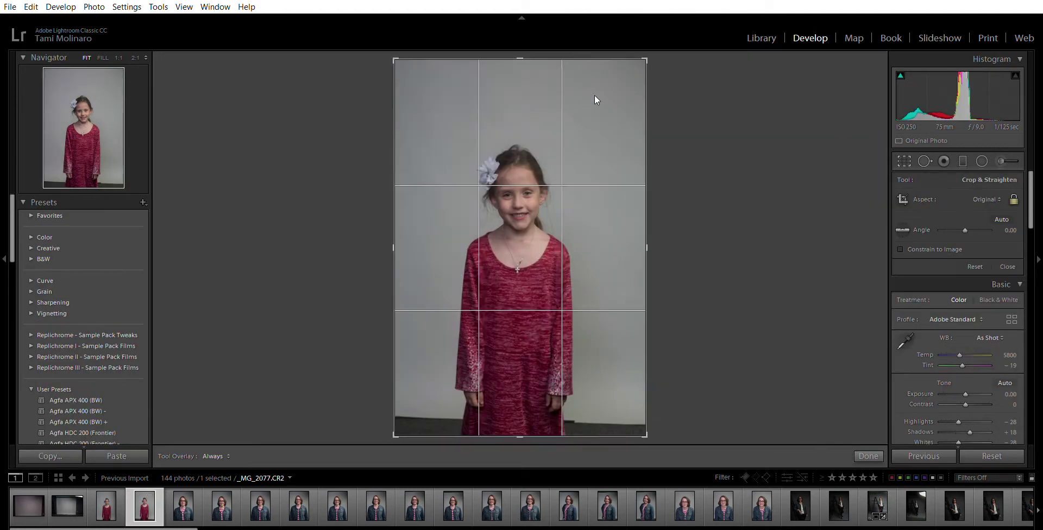
left_click_drag(645, 59, 634, 77)
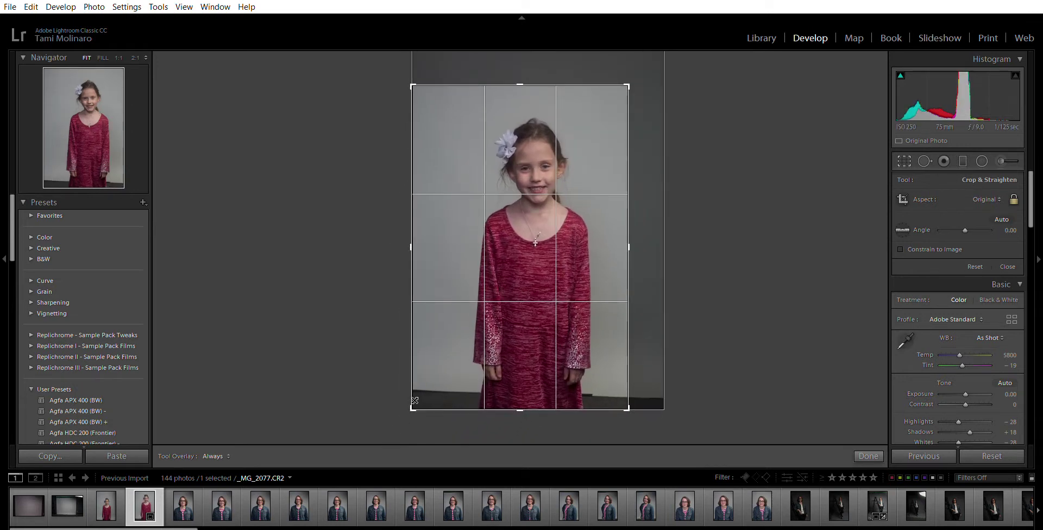
left_click_drag(419, 394, 421, 390)
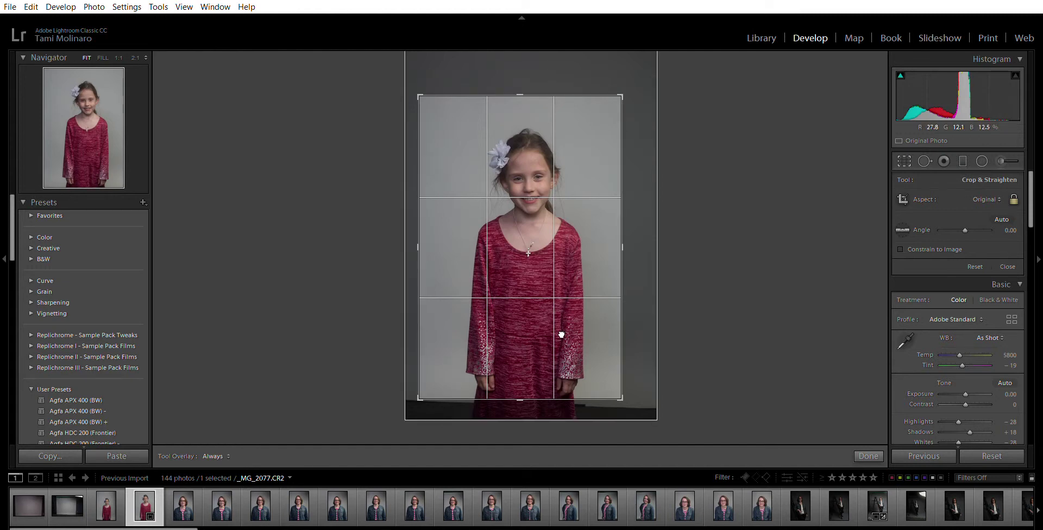
left_click_drag(561, 333, 554, 332)
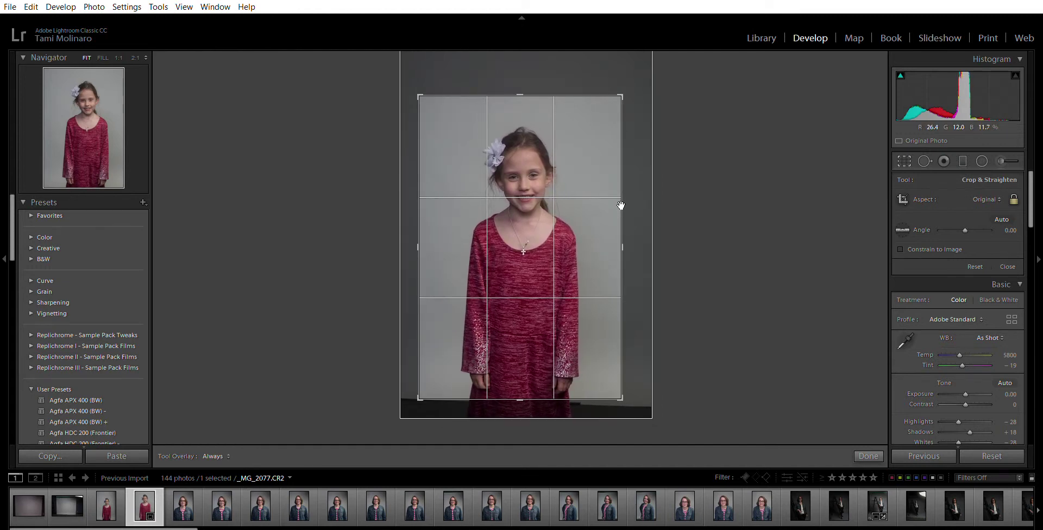
left_click_drag(622, 91, 612, 108)
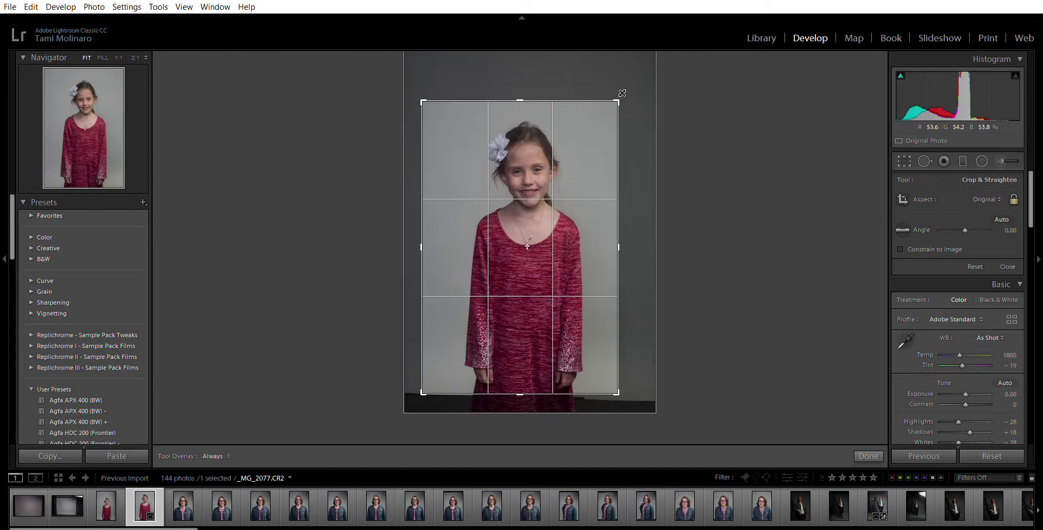
left_click_drag(423, 97, 432, 108)
left_click_drag(531, 130, 530, 134)
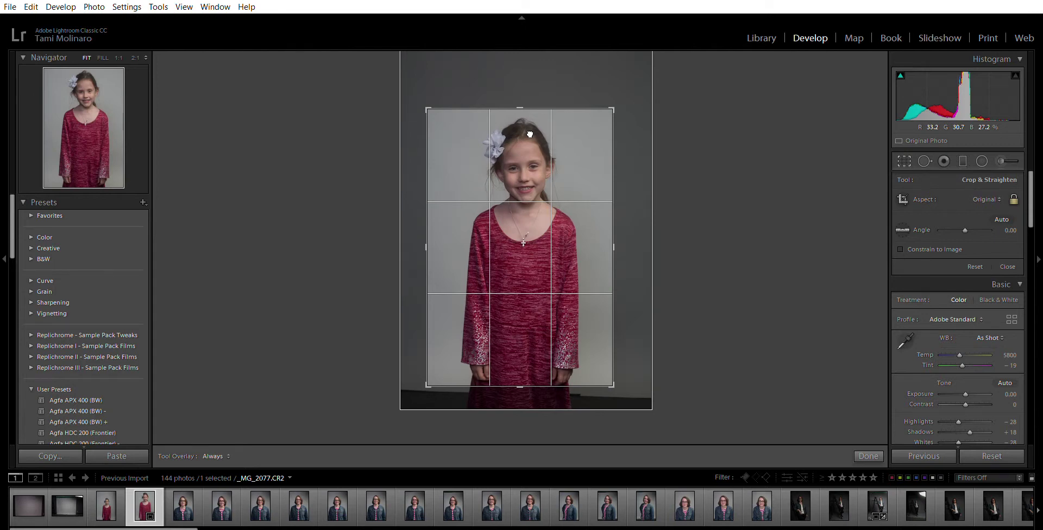
key("Return")
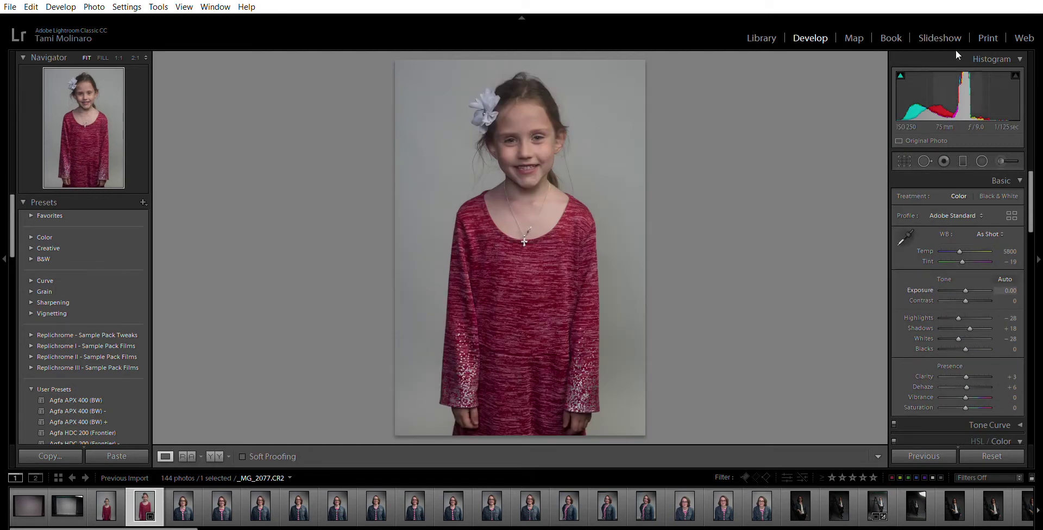
Set the girl's photo to Exposure +0.72, Contrast +6, Highlights −44, Shadows +8 and Temp 6045.
left_click_drag(957, 67, 971, 67)
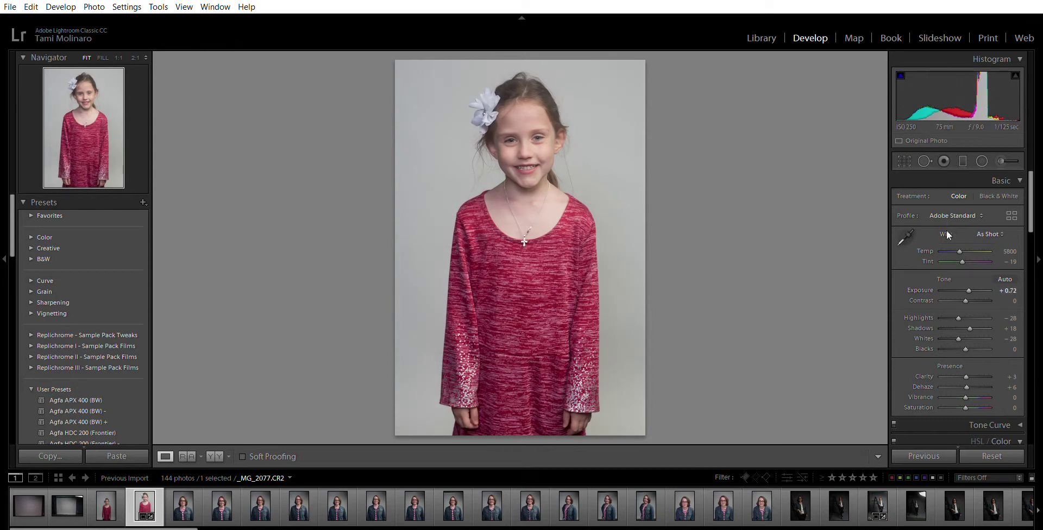
left_click_drag(958, 304, 954, 304)
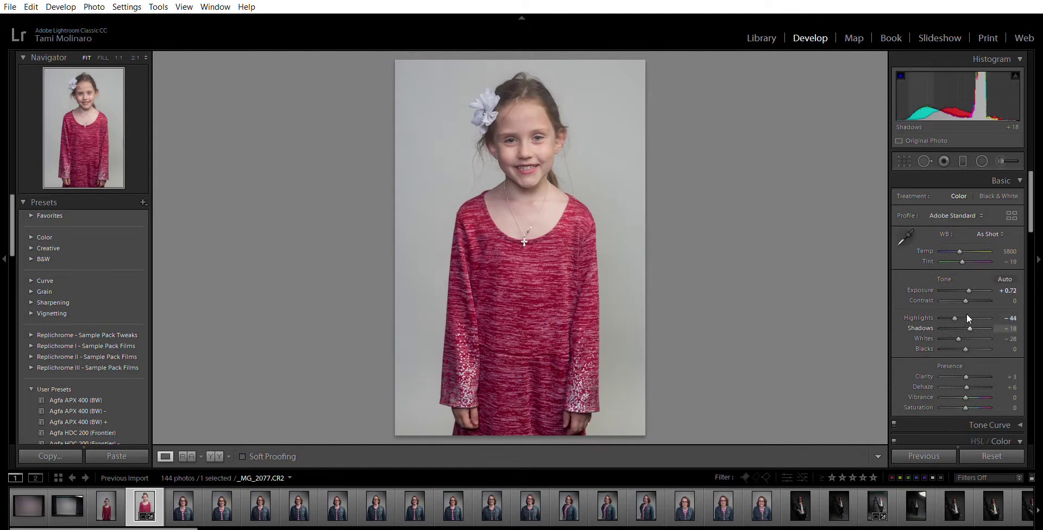
left_click_drag(969, 315, 967, 315)
left_click_drag(966, 301, 967, 293)
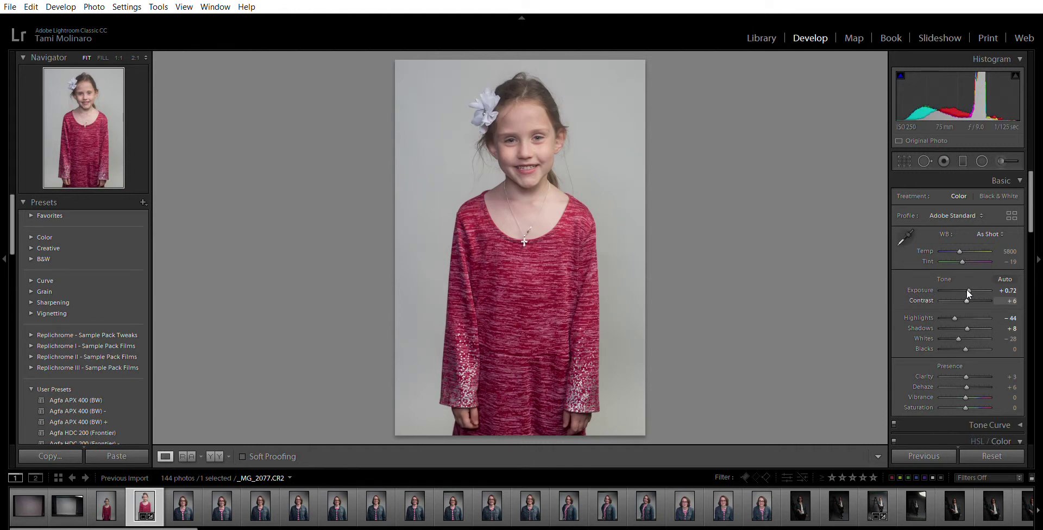
scroll(960, 239, "up", 3)
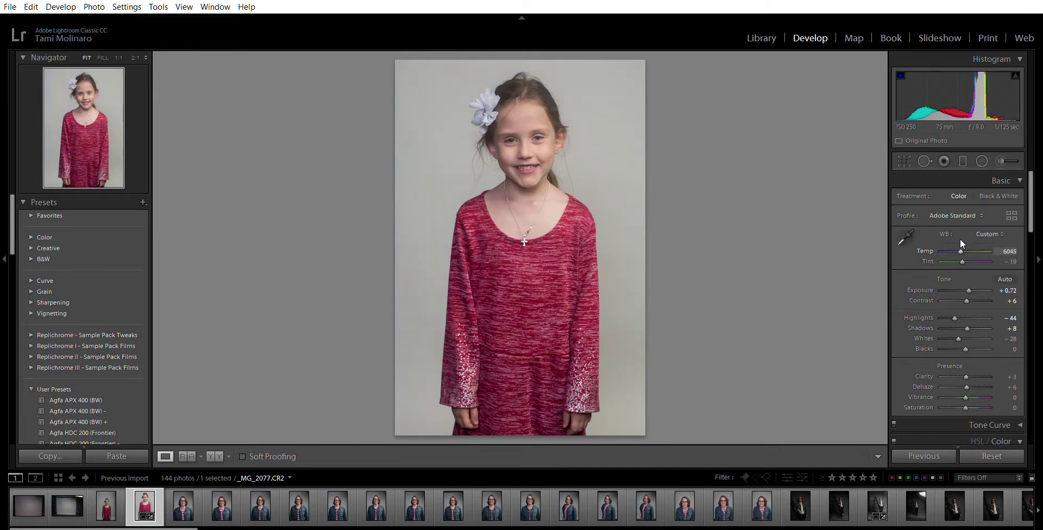
left_click_drag(1031, 210, 1033, 342)
left_click_drag(1031, 356, 1015, 208)
Switch to the Library module to view the previous import's photos as a thumbnail grid.
left_click(758, 34)
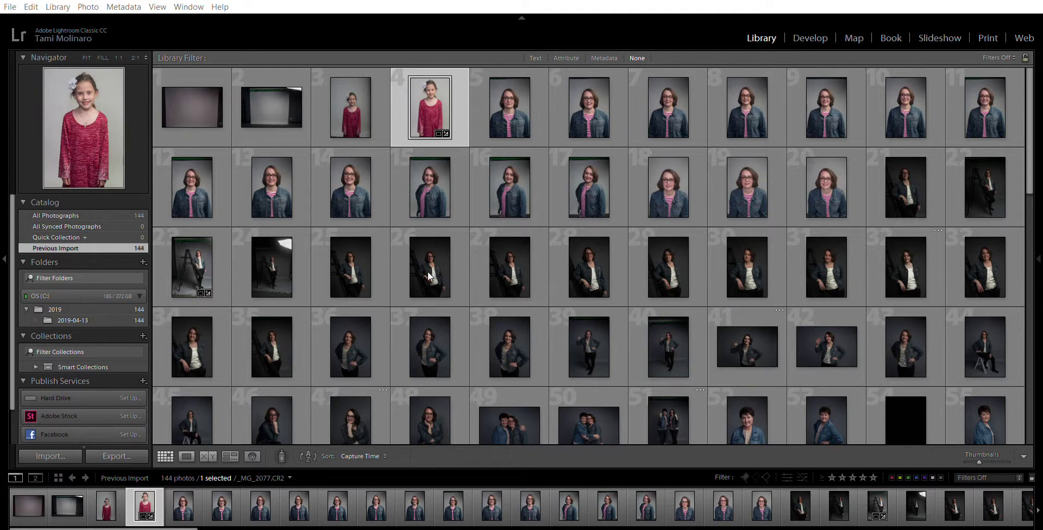
left_click(667, 379)
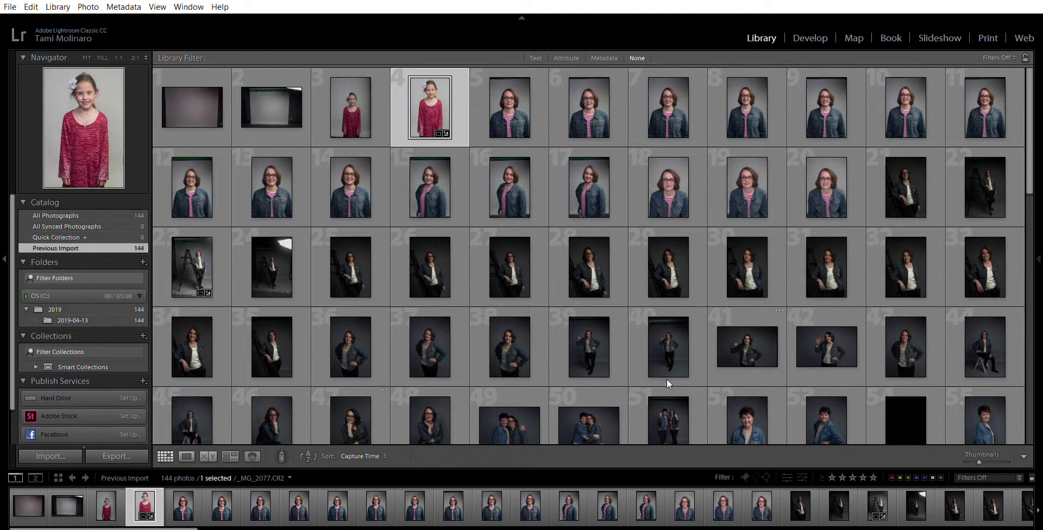